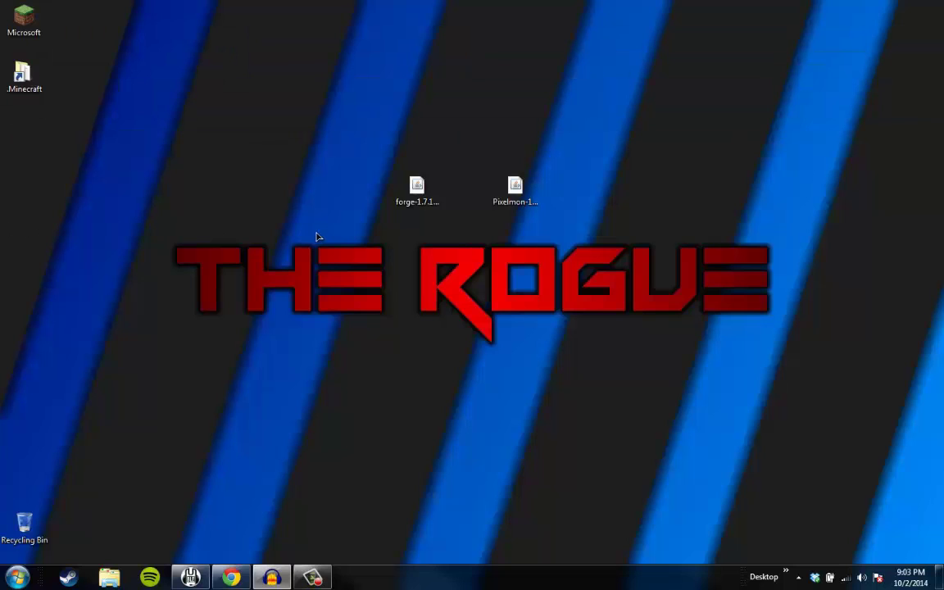
click(319, 237)
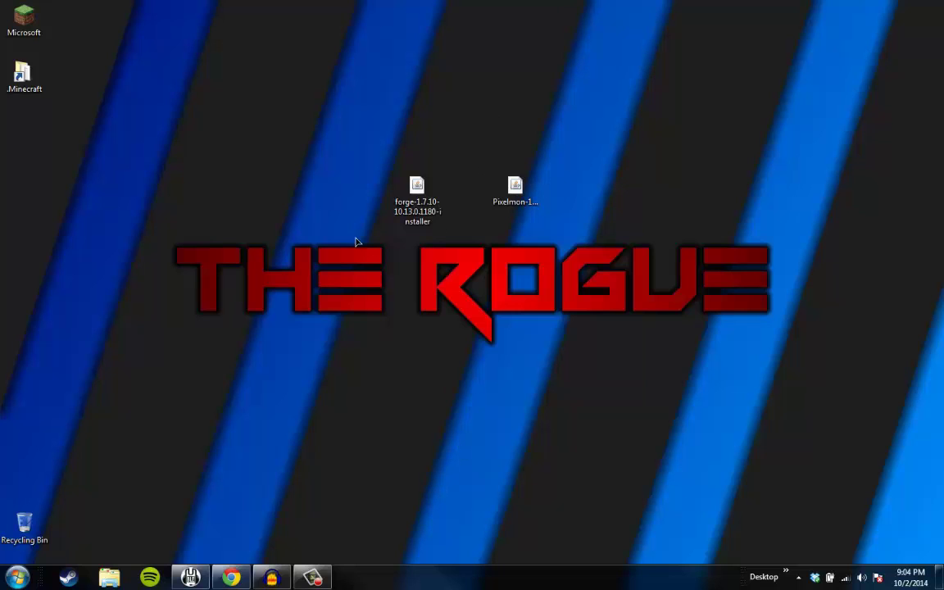
drag(323, 79, 413, 321)
click(359, 123)
Switch to Chrome and look through the open adf.ly, Pixelmon homepage and Pixelmon downloads pages
click(231, 578)
click(326, 7)
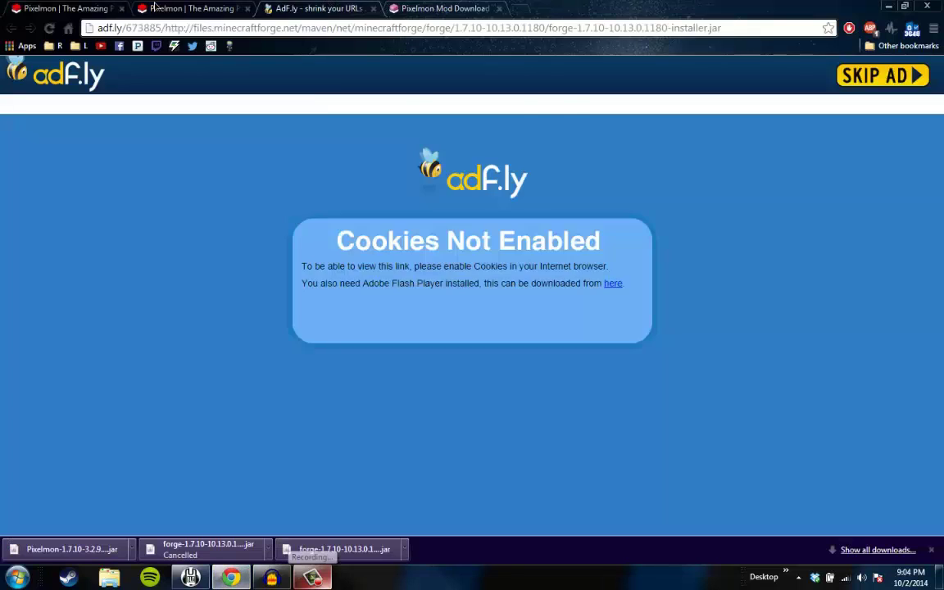
click(164, 7)
click(81, 7)
click(162, 7)
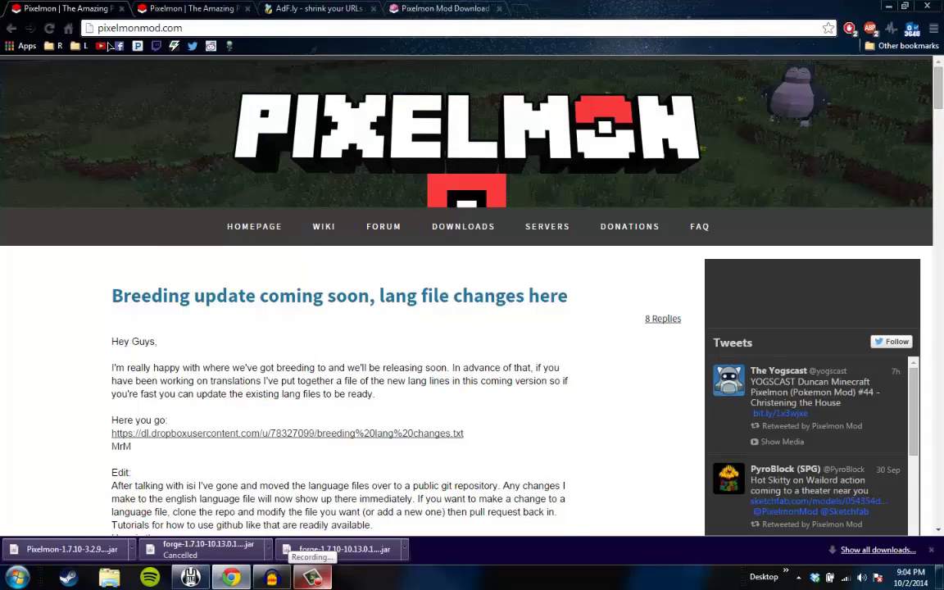
click(66, 7)
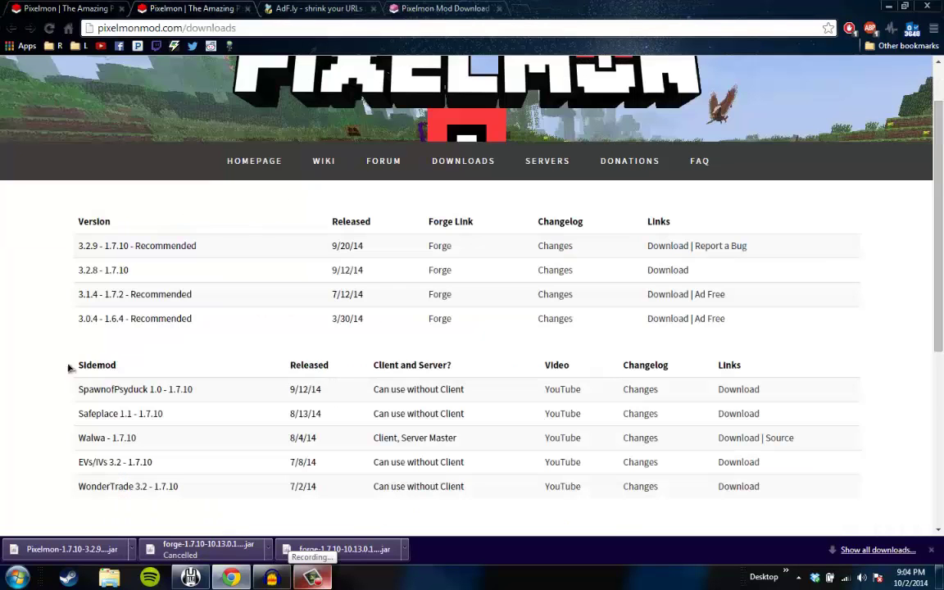
click(188, 8)
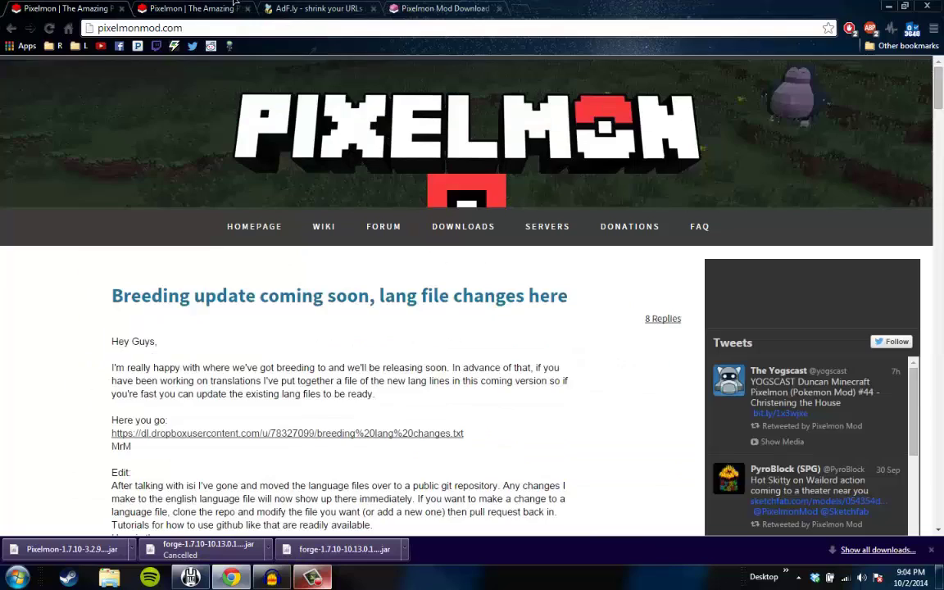
click(69, 8)
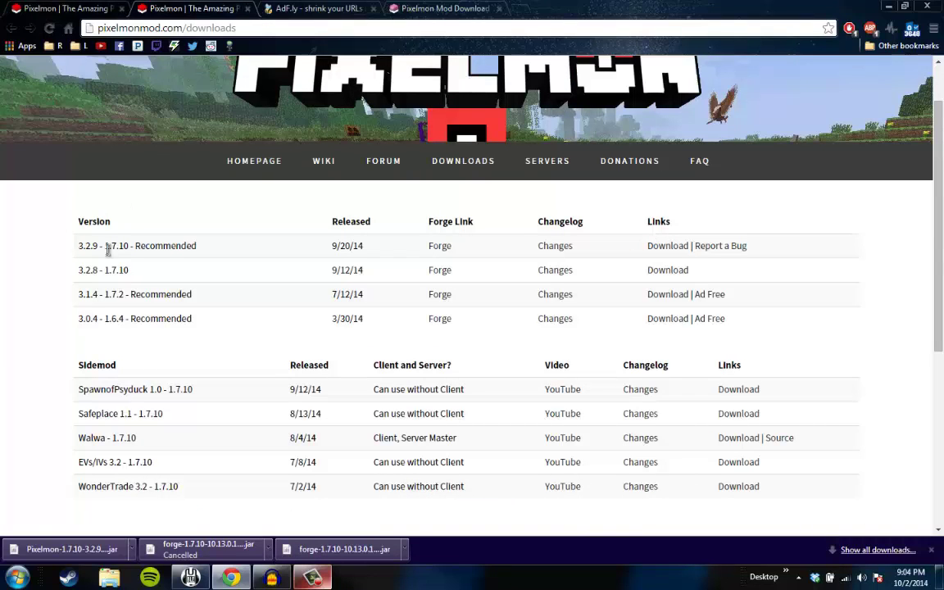
Examine the recommended 3.2.9 - 1.7.10 release and its Forge link on the Pixelmon downloads page, and minimize the browser
drag(76, 215, 255, 254)
click(174, 248)
click(443, 246)
click(931, 550)
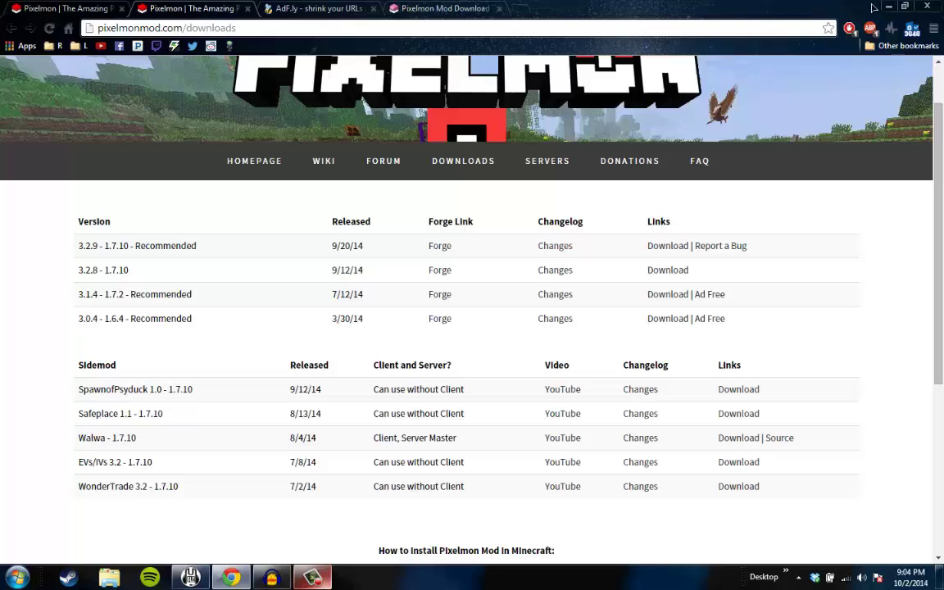
click(904, 6)
drag(889, 7, 432, 0)
click(889, 6)
drag(297, 101, 645, 327)
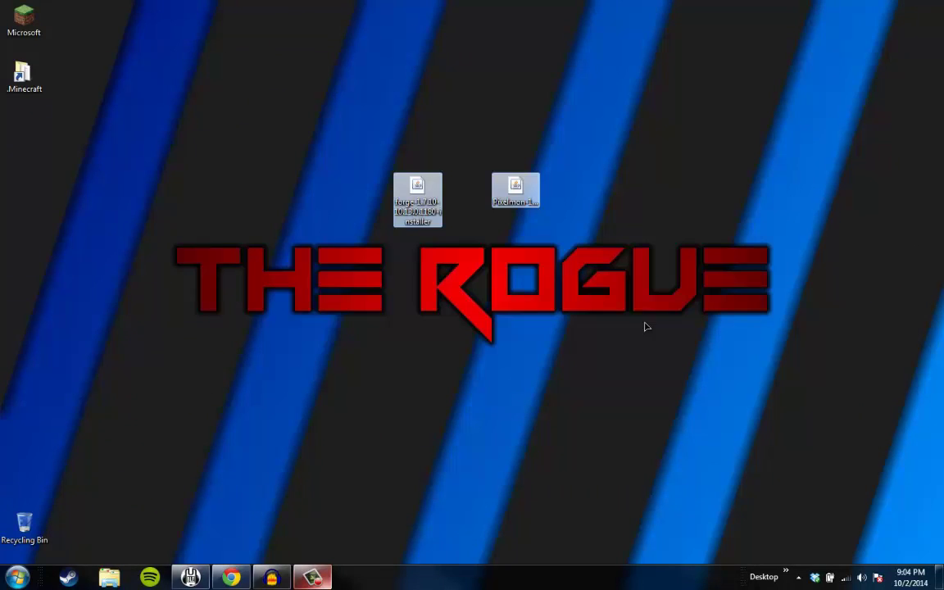
click(70, 322)
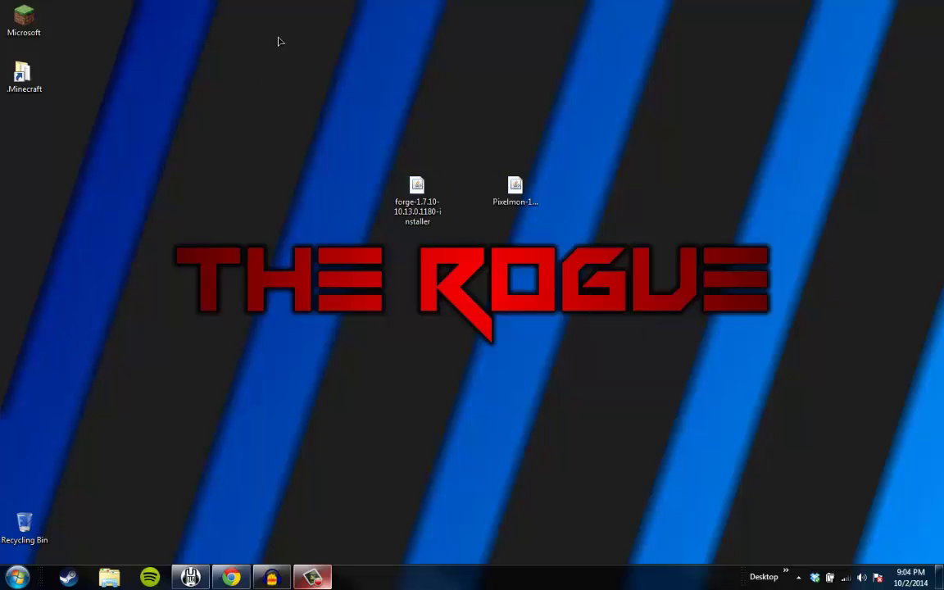
drag(279, 37, 328, 32)
mouse_move(232, 110)
mouse_down()
mouse_move(327, 181)
mouse_move(470, 78)
mouse_up()
drag(632, 97, 303, 110)
drag(131, 118, 346, 287)
drag(321, 243, 410, 204)
click(238, 347)
drag(666, 72, 259, 309)
drag(368, 189, 855, 69)
click(418, 197)
click(464, 106)
drag(231, 25, 264, 25)
drag(219, 145, 238, 138)
drag(708, 112, 736, 434)
drag(607, 81, 731, 95)
drag(316, 7, 436, 19)
Run the forge-1.7.10-10.13.0.1180 installer from the desktop with Install client into the .minecraft folder
drag(410, 18, 456, 204)
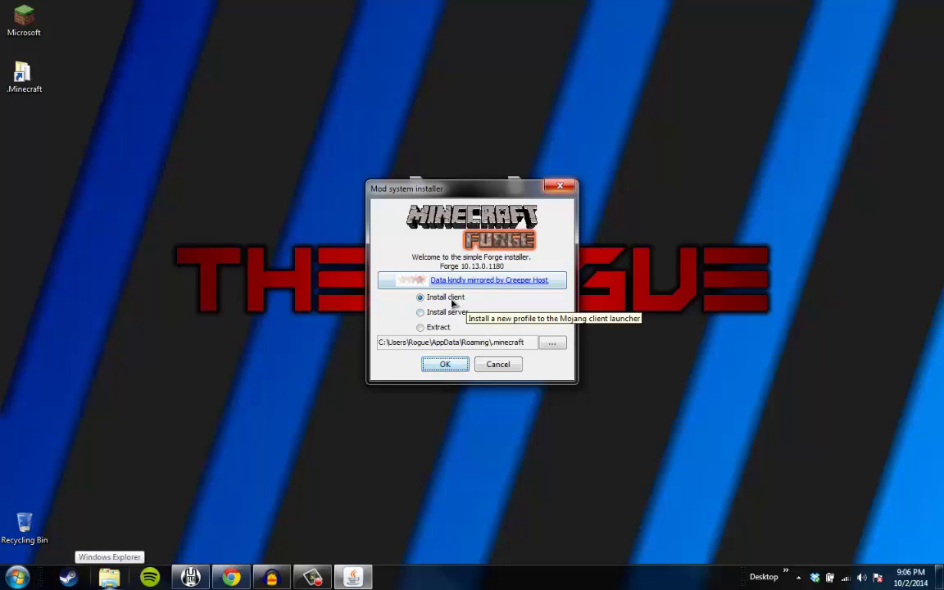
click(443, 364)
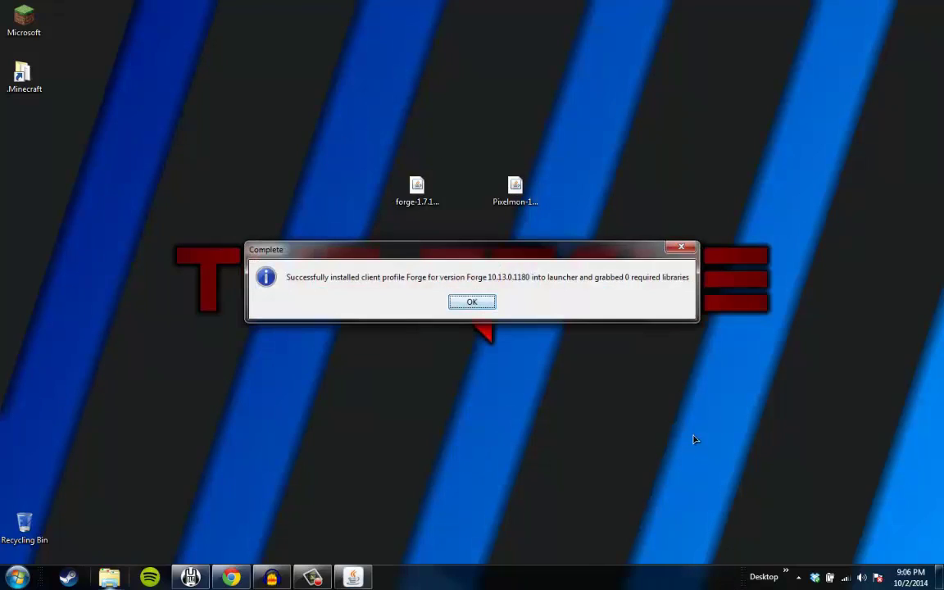
click(471, 302)
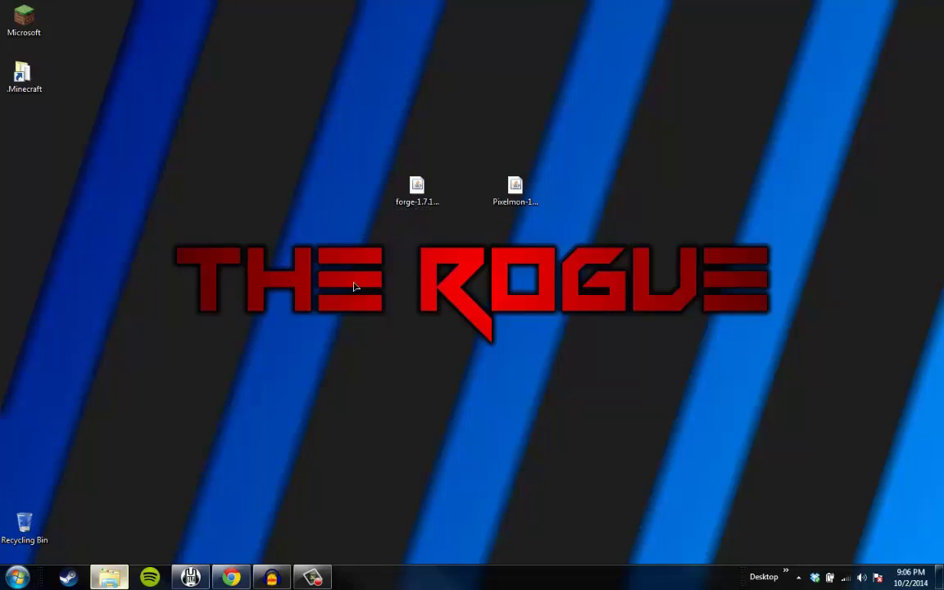
Bring up the .minecraft folder window and search the computer for %appdata%
key(alt+Tab)
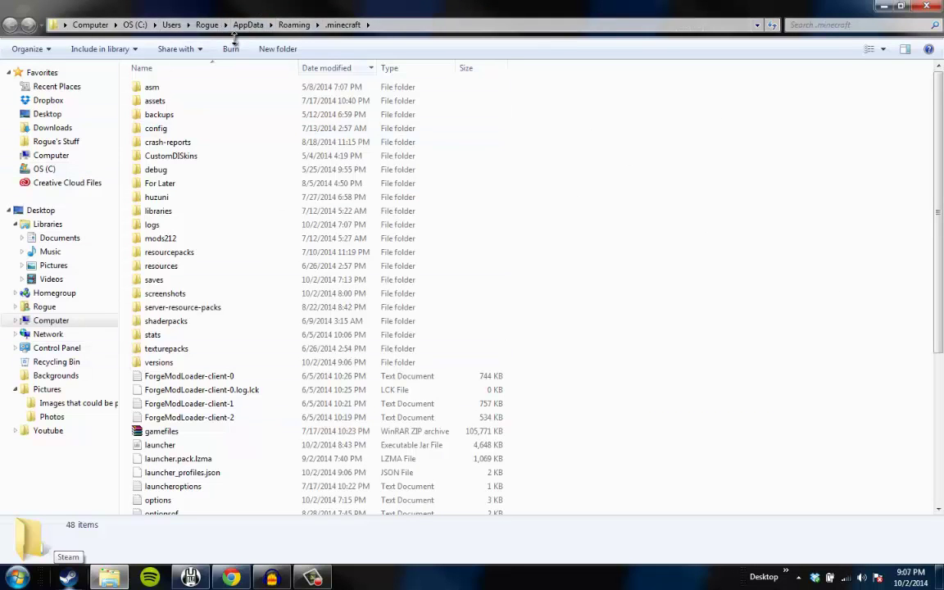
key(super)
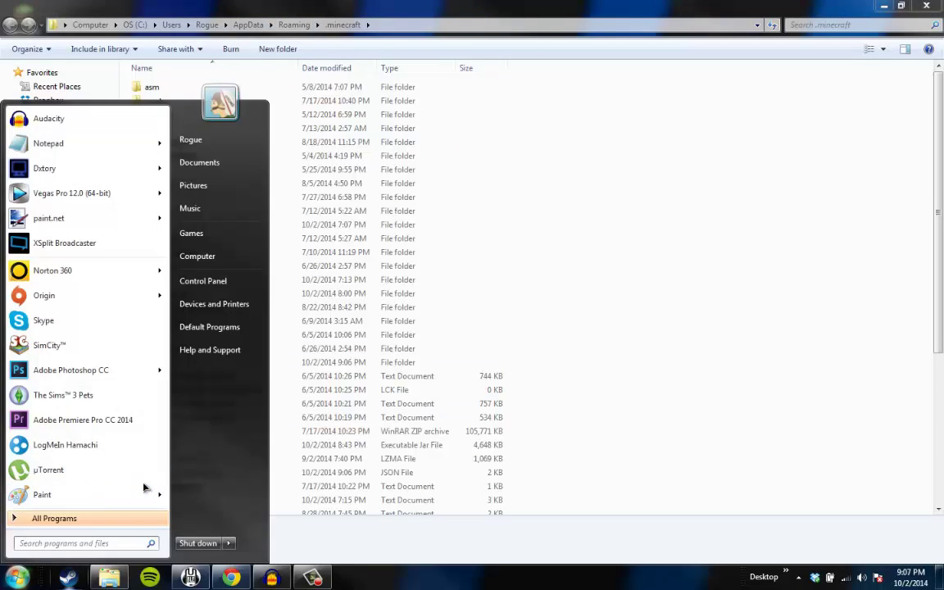
text(%ap)
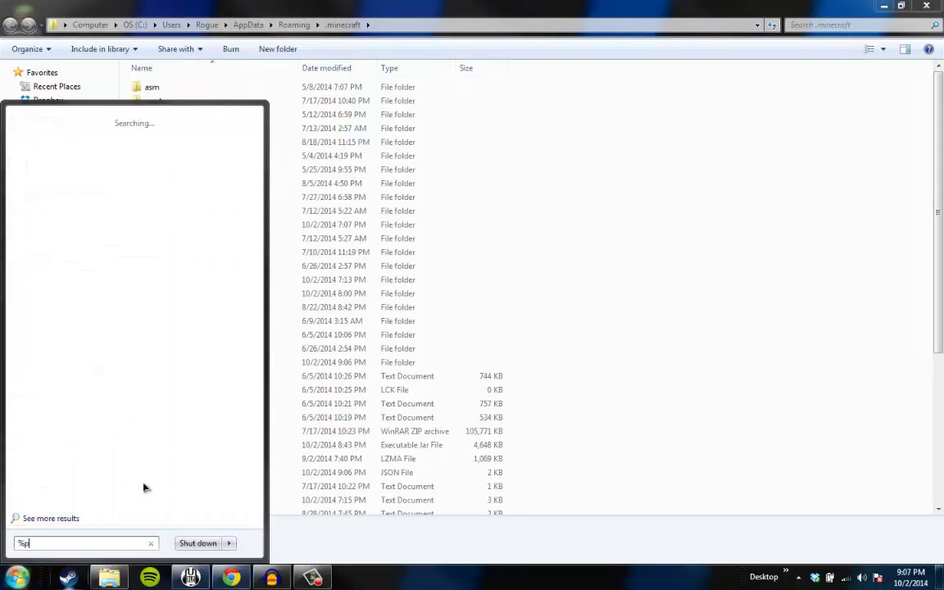
key(BackSpace)
key(BackSpace)
text(p)
key(BackSpace)
text(appdata%)
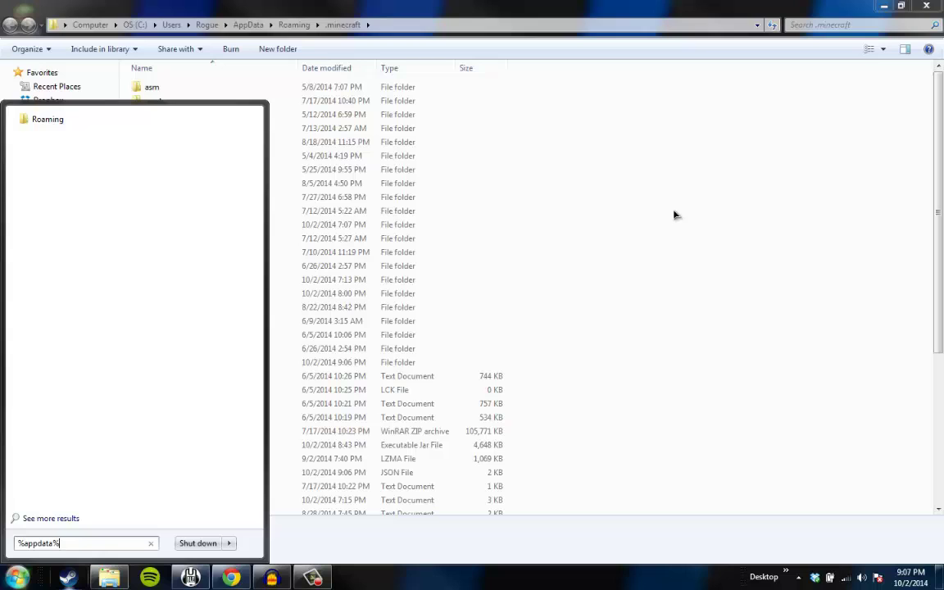
click(594, 162)
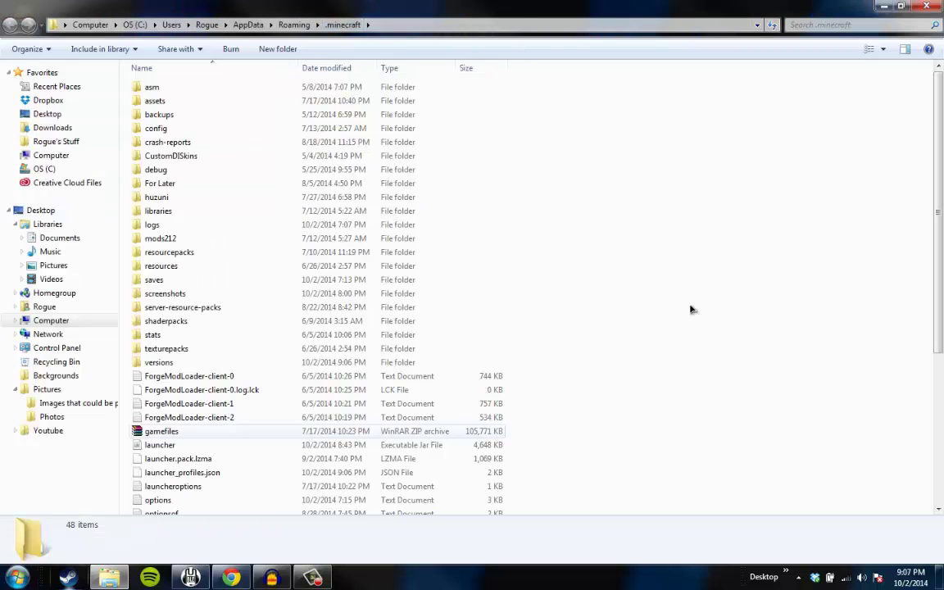
Go to the %appdata% location in the file browser and open its .minecraft folder in a maximized window
click(419, 30)
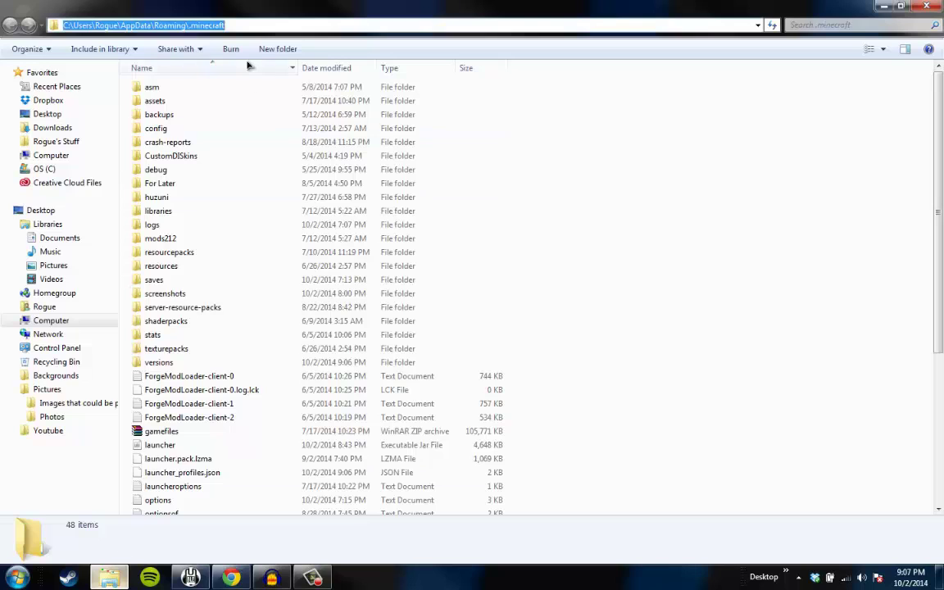
text(%appda)
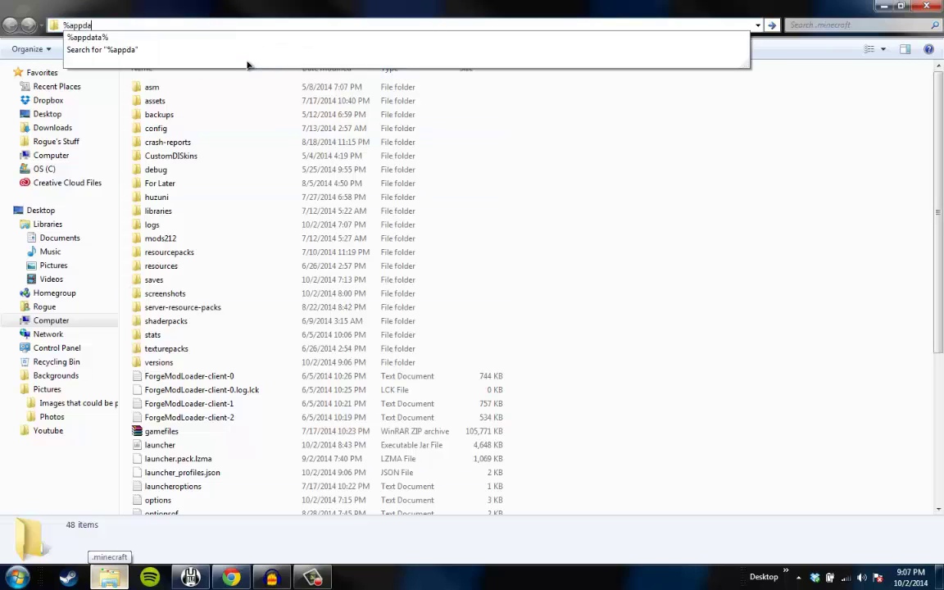
text(ta%)
key(Return)
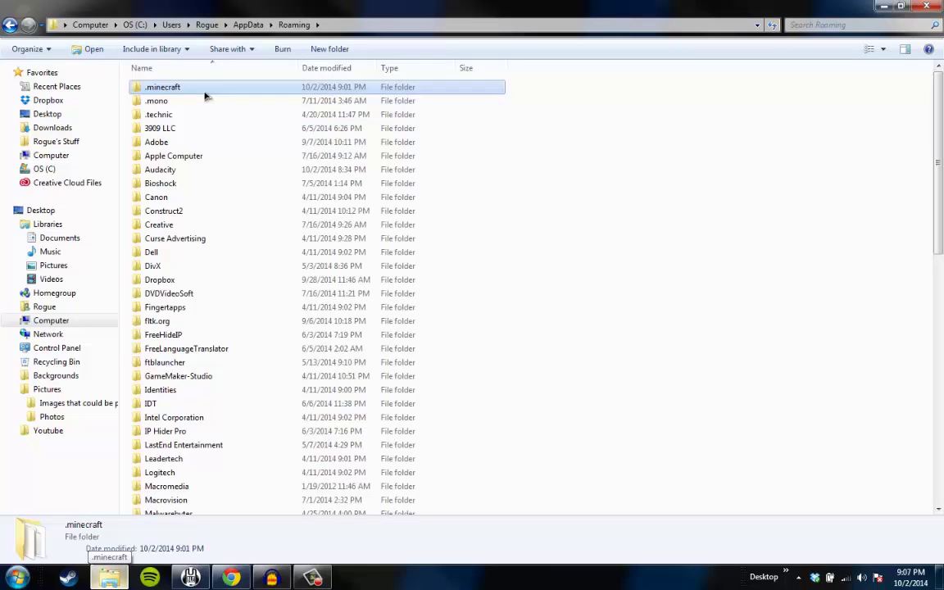
double_click(204, 88)
drag(533, 7, 532, 133)
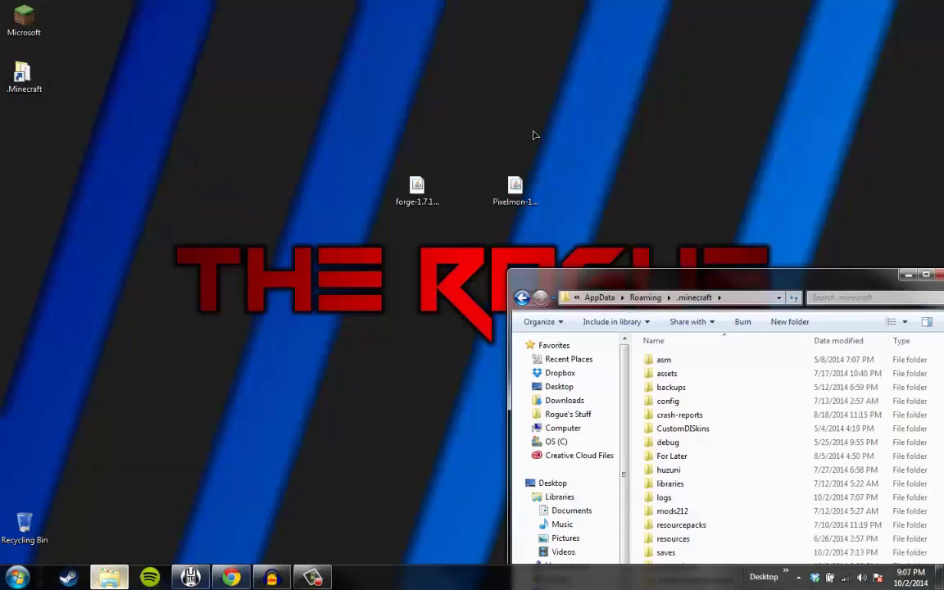
double_click(318, 131)
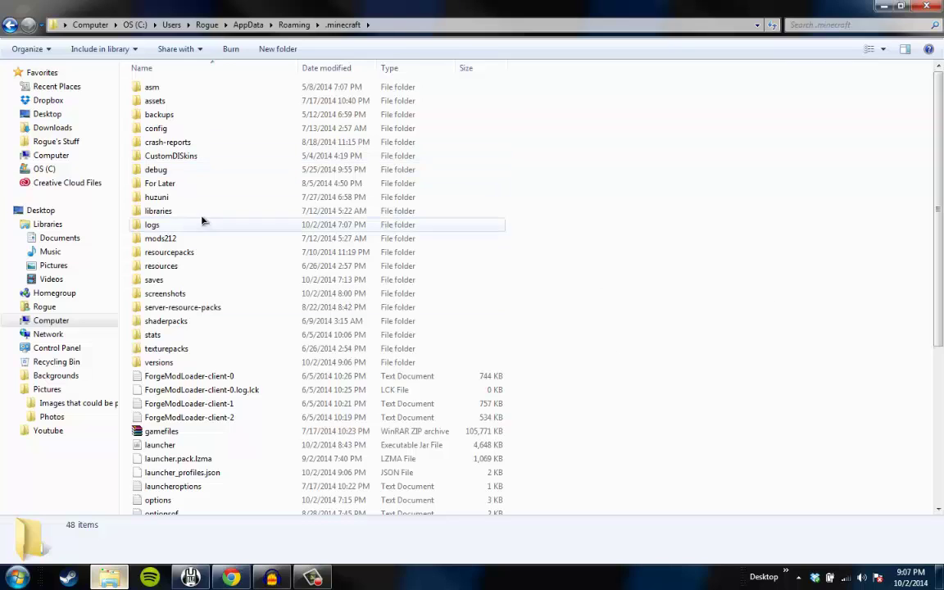
Examine the mods212 and For Later folders inside .minecraft, and minimize the folder window
click(168, 238)
ctrl+click(164, 183)
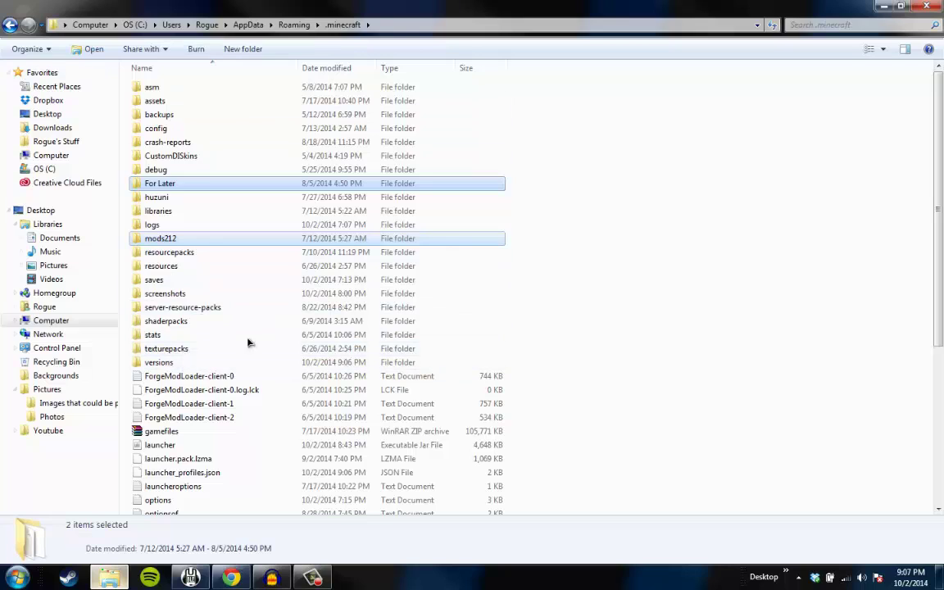
click(640, 375)
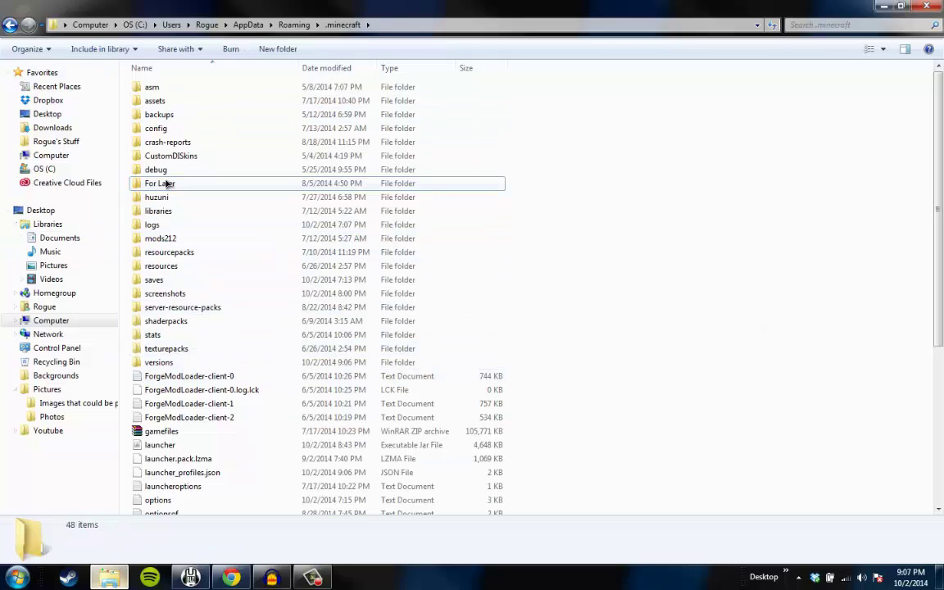
click(171, 184)
click(778, 276)
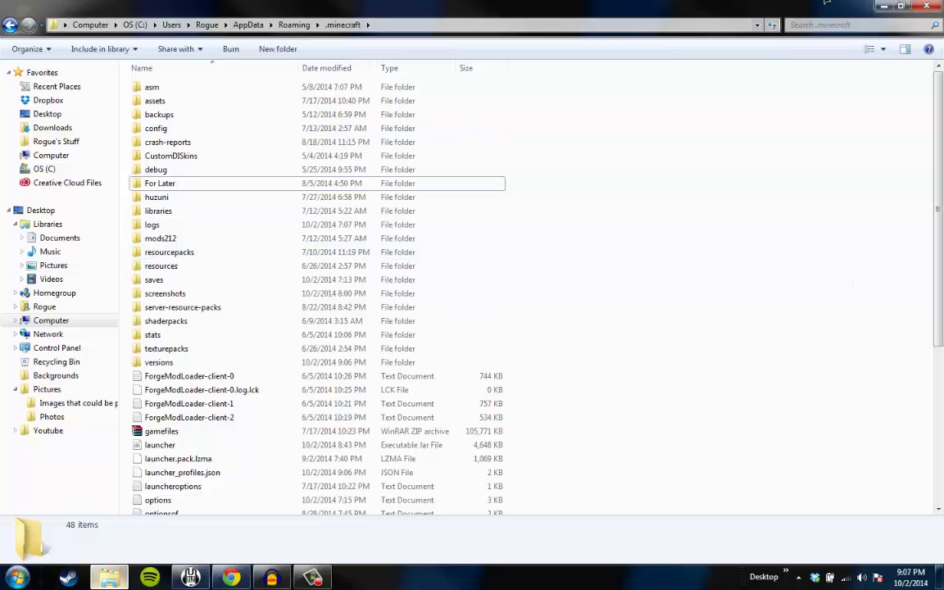
click(883, 6)
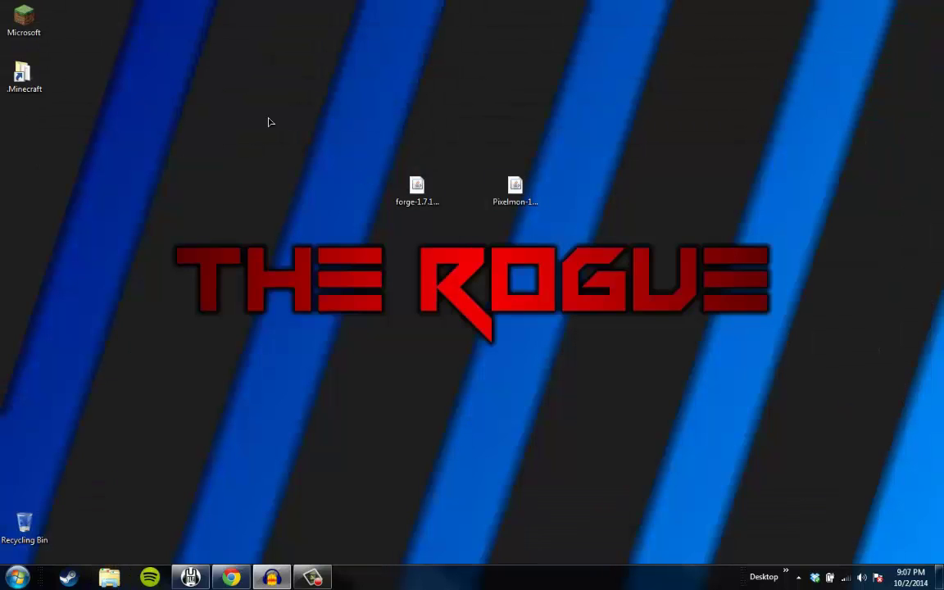
Open the Minecraft launcher from the desktop and select the Forge profile
drag(23, 20, 540, 318)
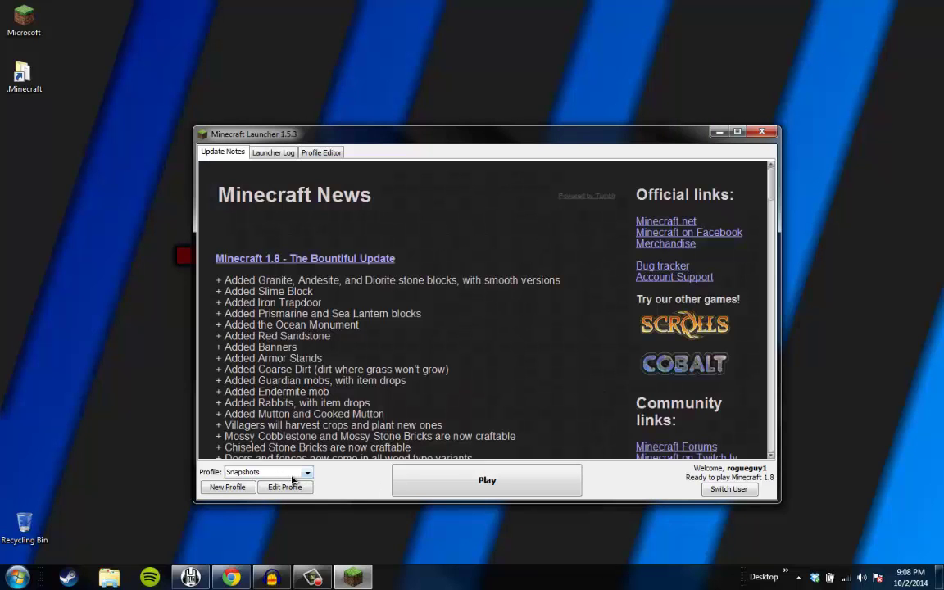
click(258, 473)
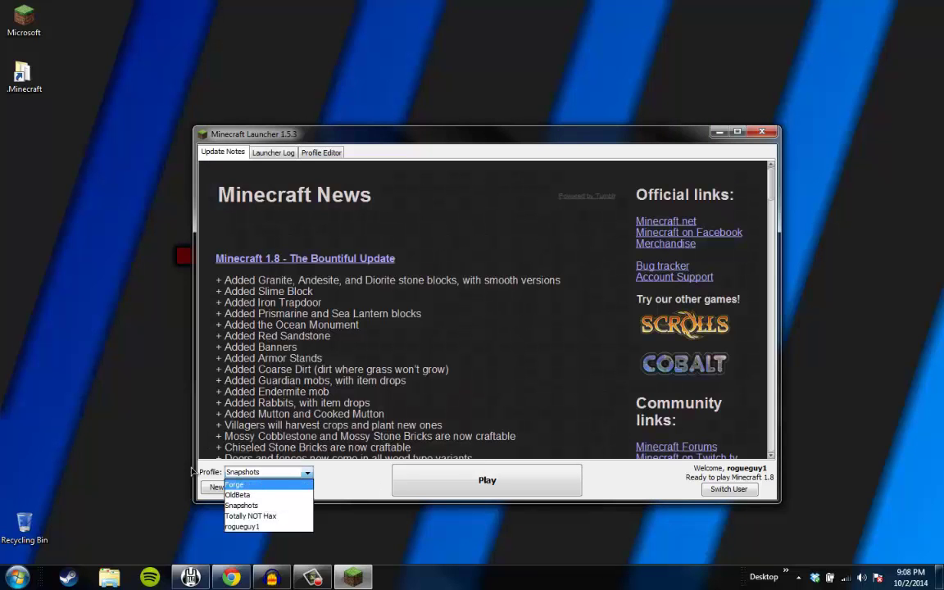
click(235, 485)
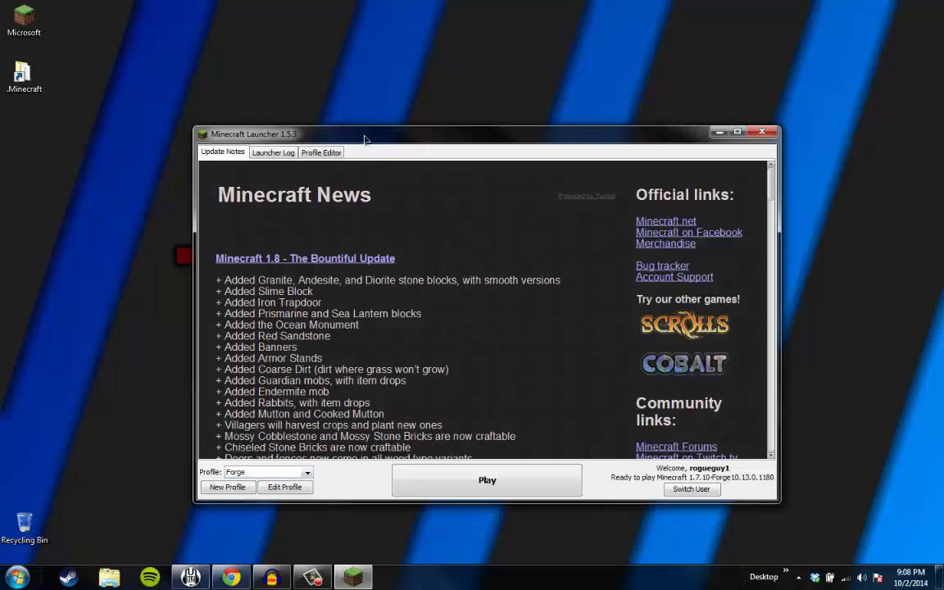
drag(365, 140, 311, 35)
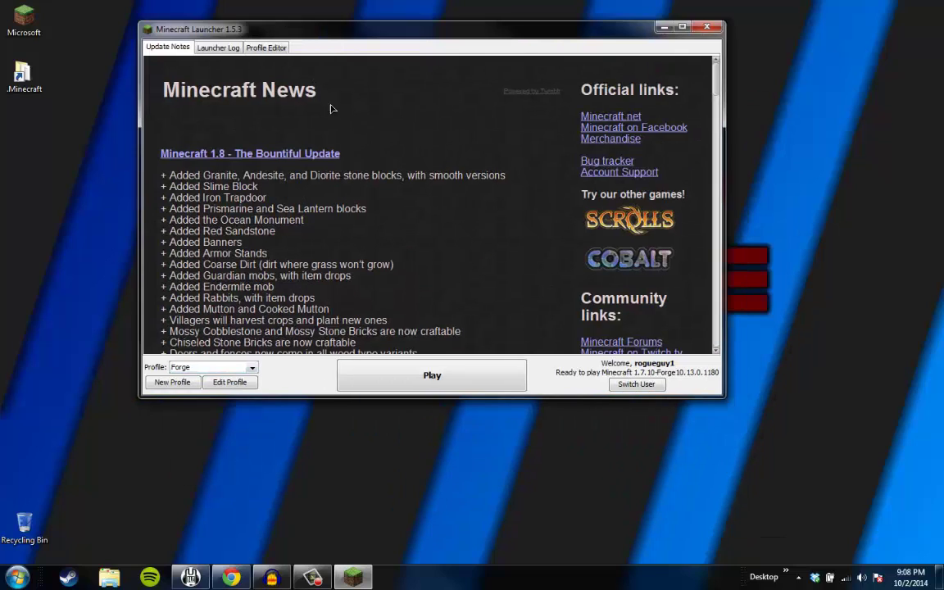
Start Minecraft 1.7.10 from the launcher with the Forge profile
click(183, 369)
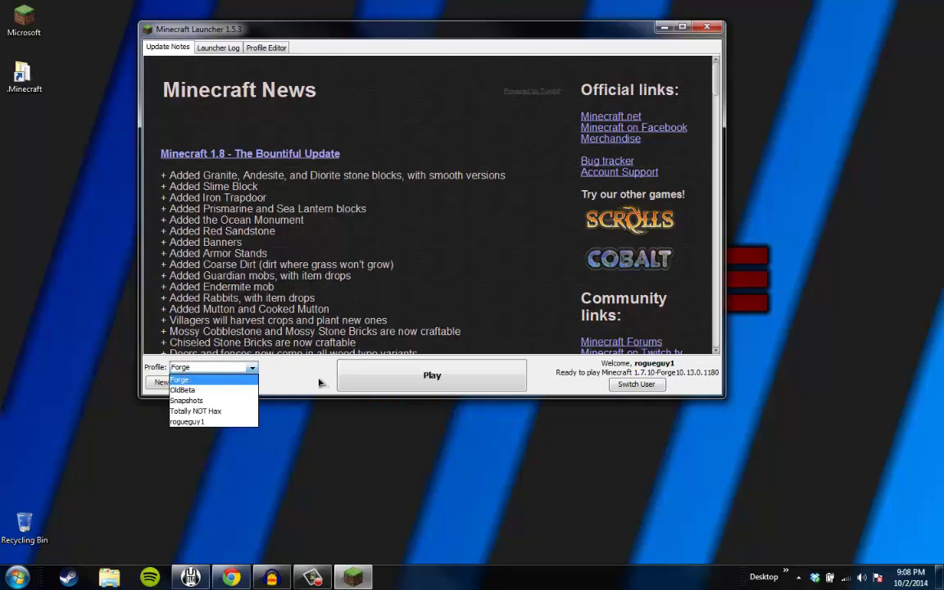
click(344, 377)
click(375, 383)
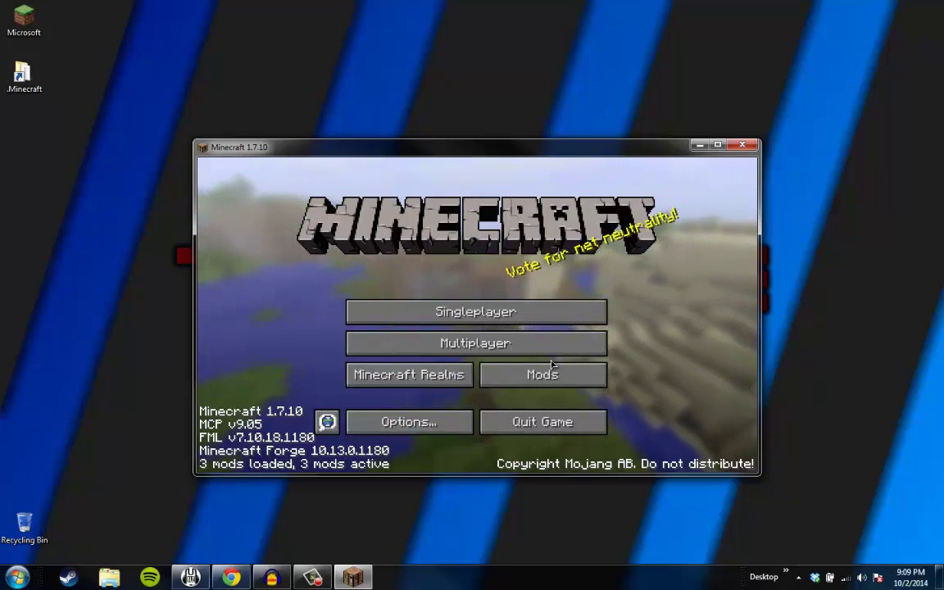
Examine the Forge Mod Loader and Minecraft Forge entries in the game's mod list, and return to the title screen
click(537, 375)
click(259, 286)
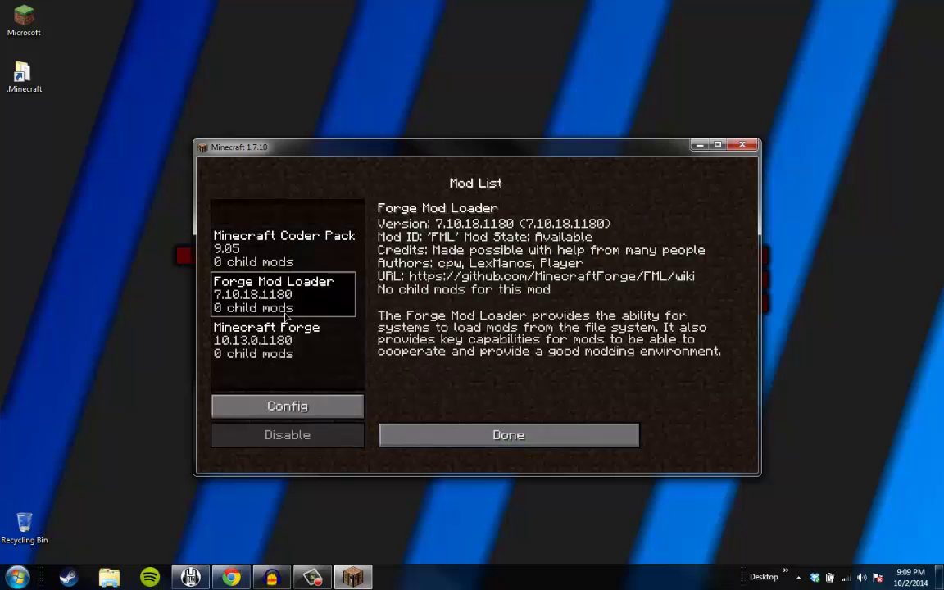
click(261, 328)
click(271, 293)
click(320, 343)
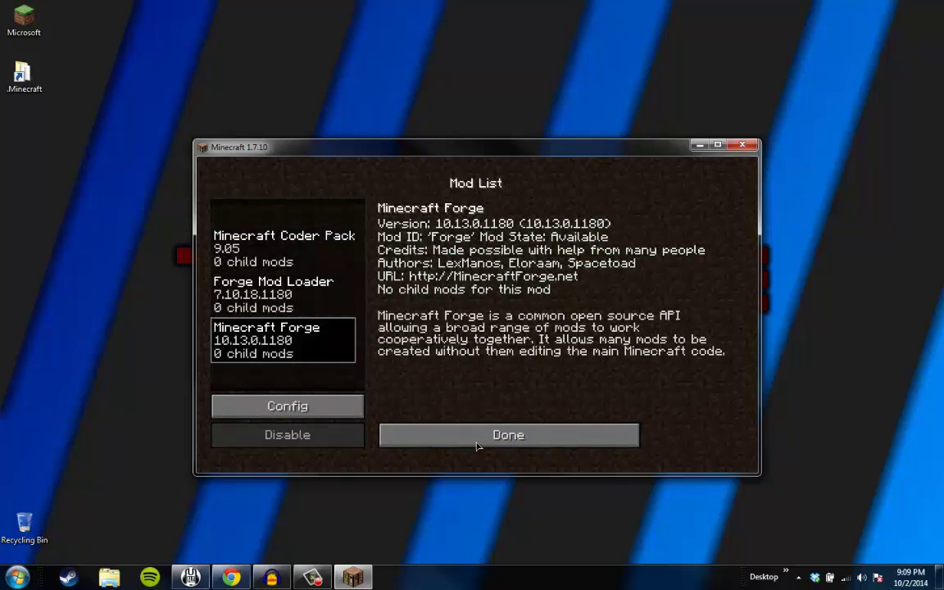
click(500, 434)
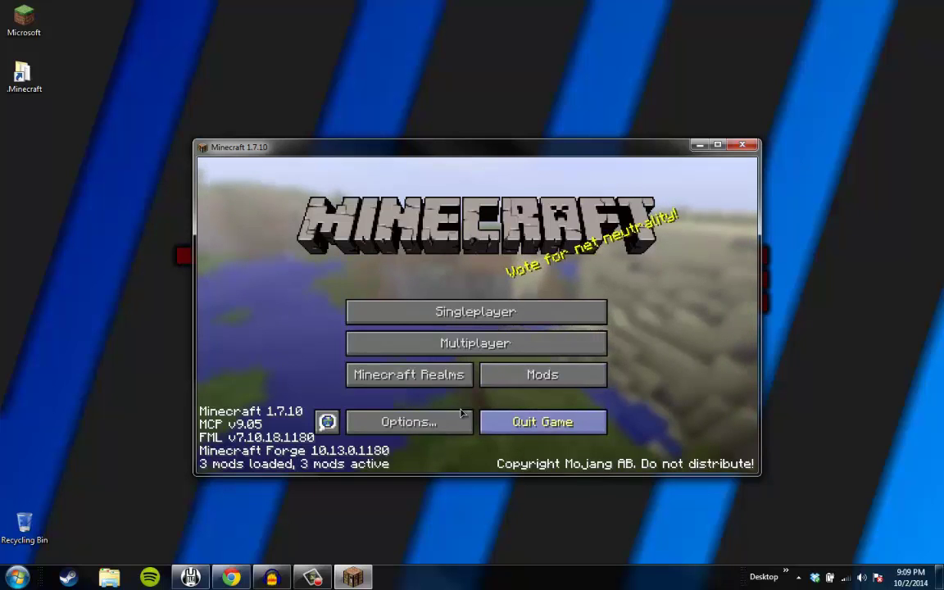
Quit the game and open the mods folder inside the .minecraft folder
click(541, 421)
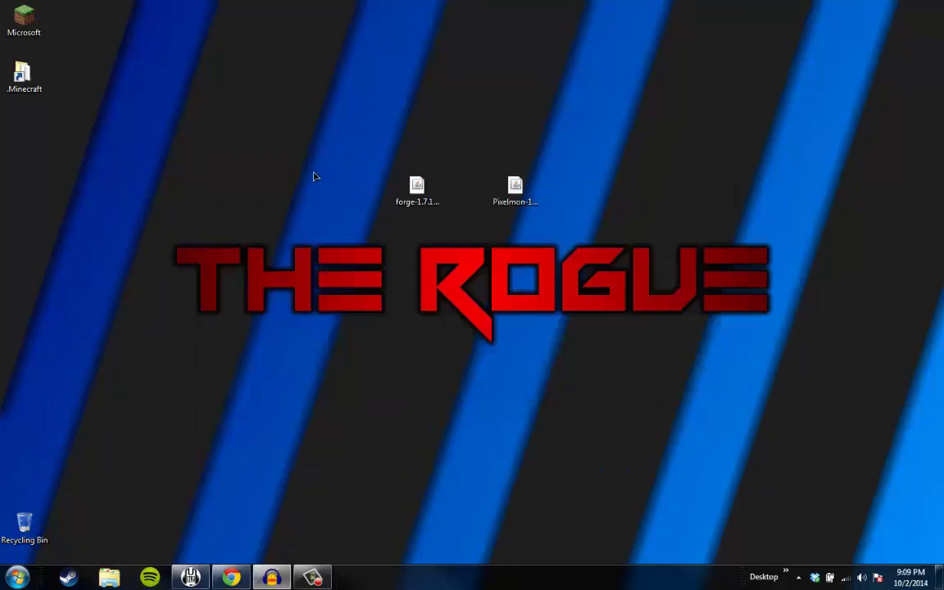
double_click(22, 73)
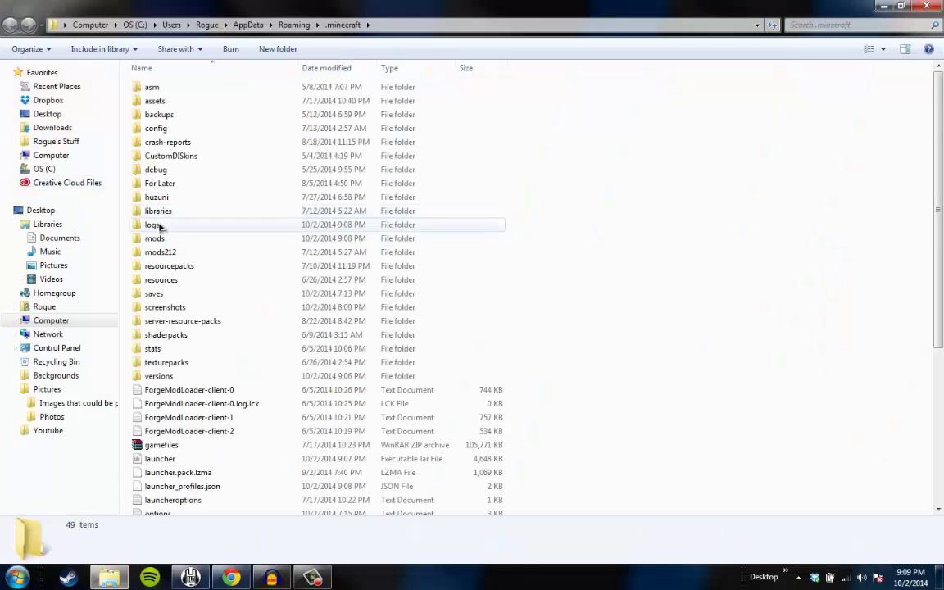
click(153, 221)
click(158, 238)
double_click(158, 237)
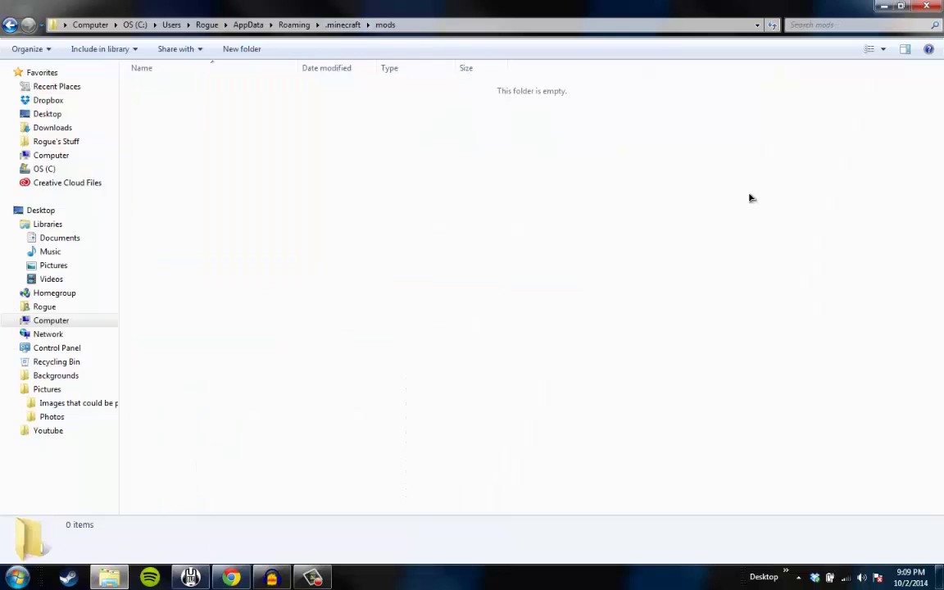
Move the Pixelmon-1.7.10-3.2.9-universal file from the desktop into the mods folder and close the folder window
drag(831, 7, 16, 81)
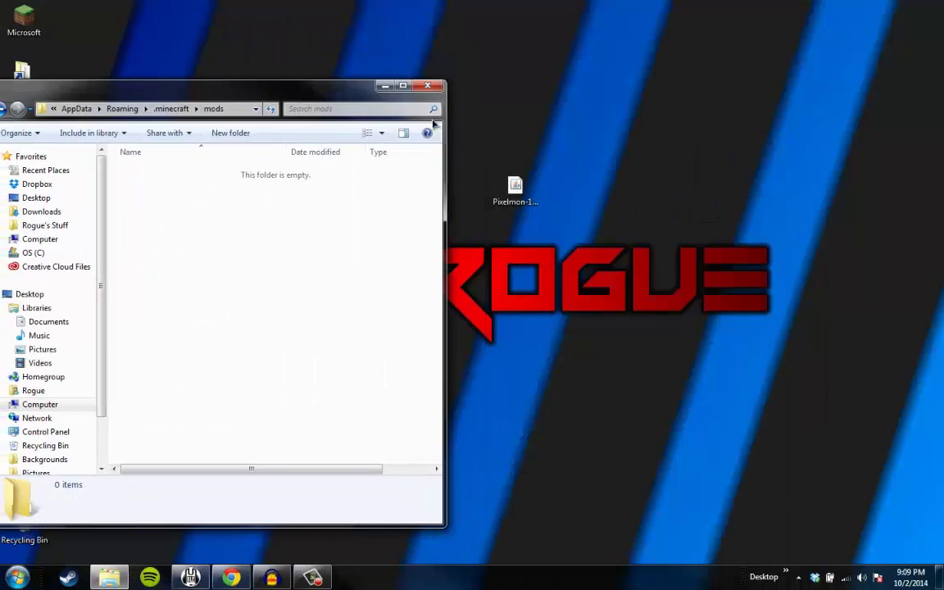
click(515, 190)
drag(522, 193, 270, 233)
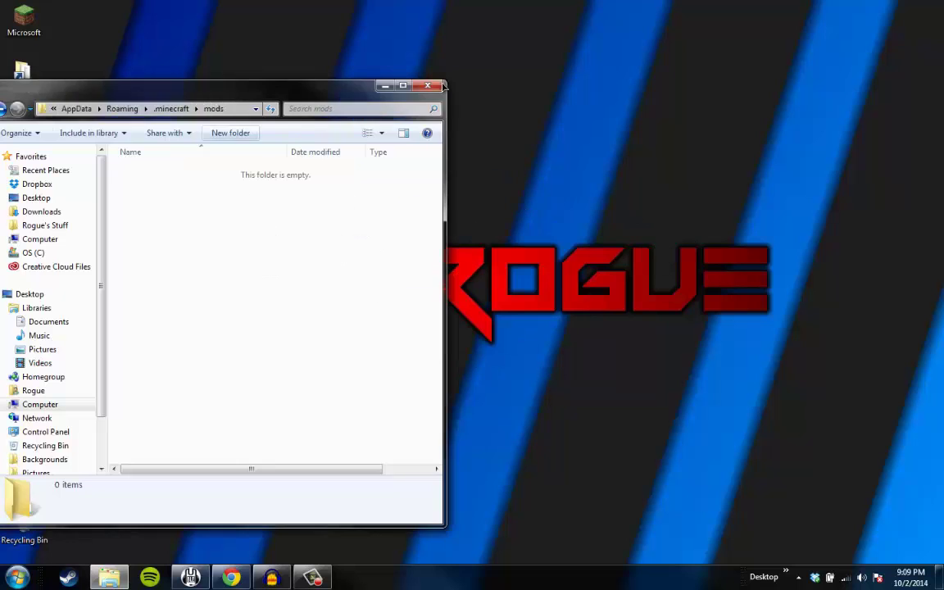
click(429, 86)
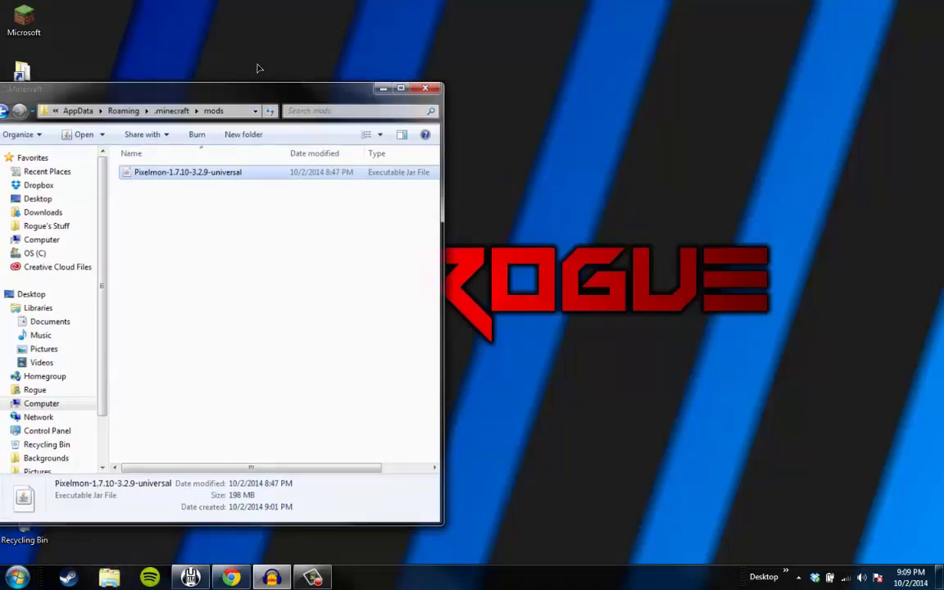
Start Minecraft 1.7.10 with the Forge profile and check the Pixelmon entry in the game's mod list
double_click(24, 23)
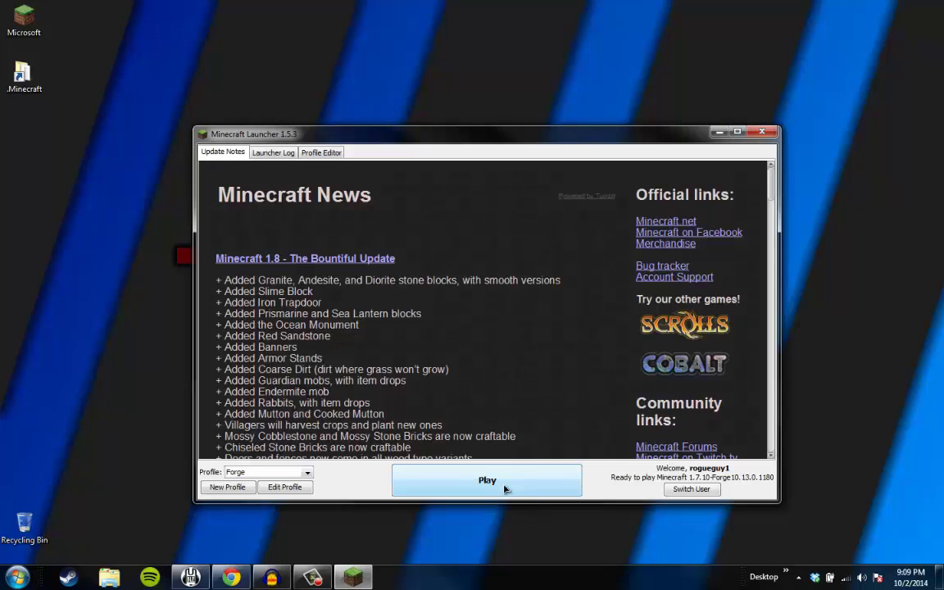
click(504, 489)
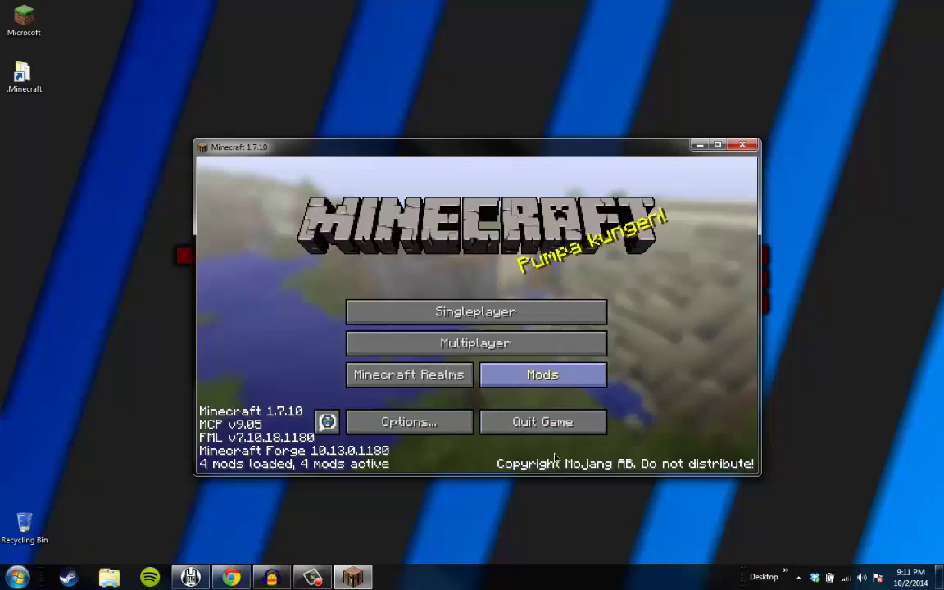
click(542, 375)
click(266, 373)
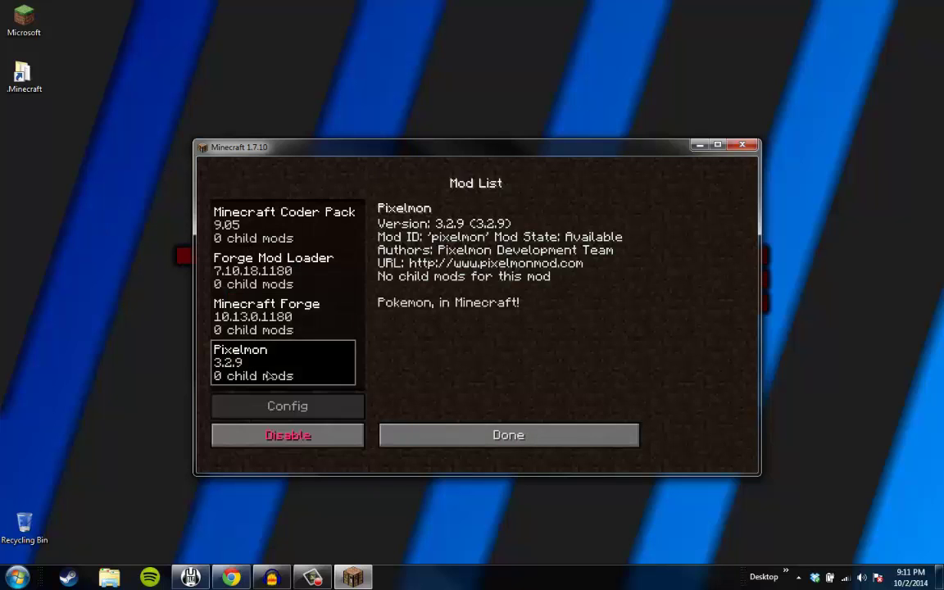
click(432, 437)
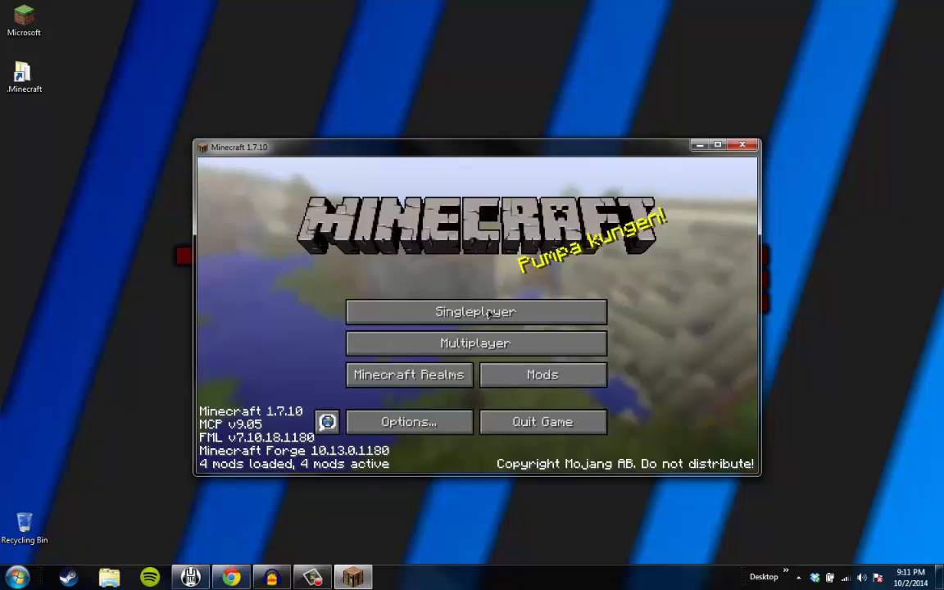
Load an existing flat singleplayer world and choose Tepig as the starter Pokemon
click(484, 315)
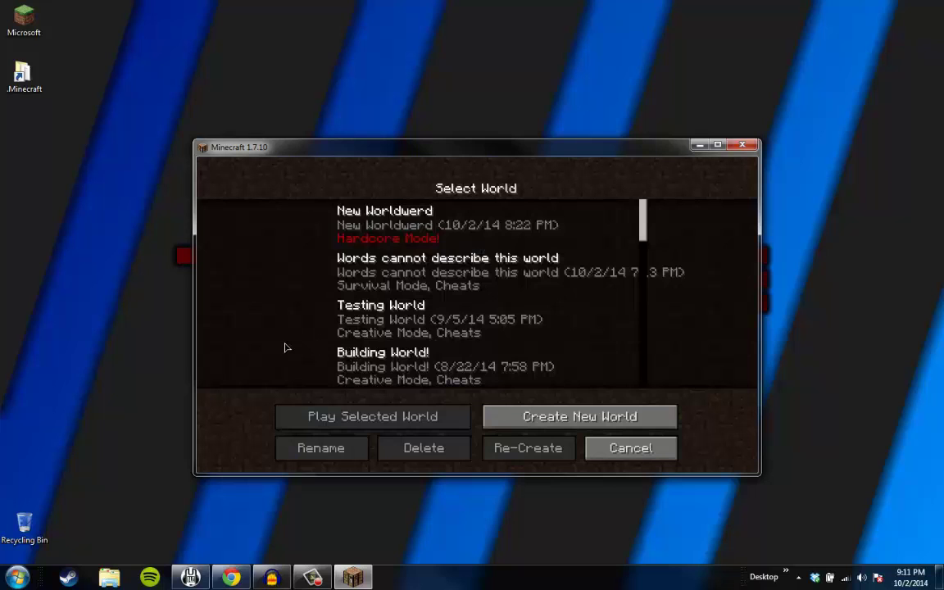
click(479, 318)
scroll(479, 318, down, 5)
click(410, 307)
click(402, 289)
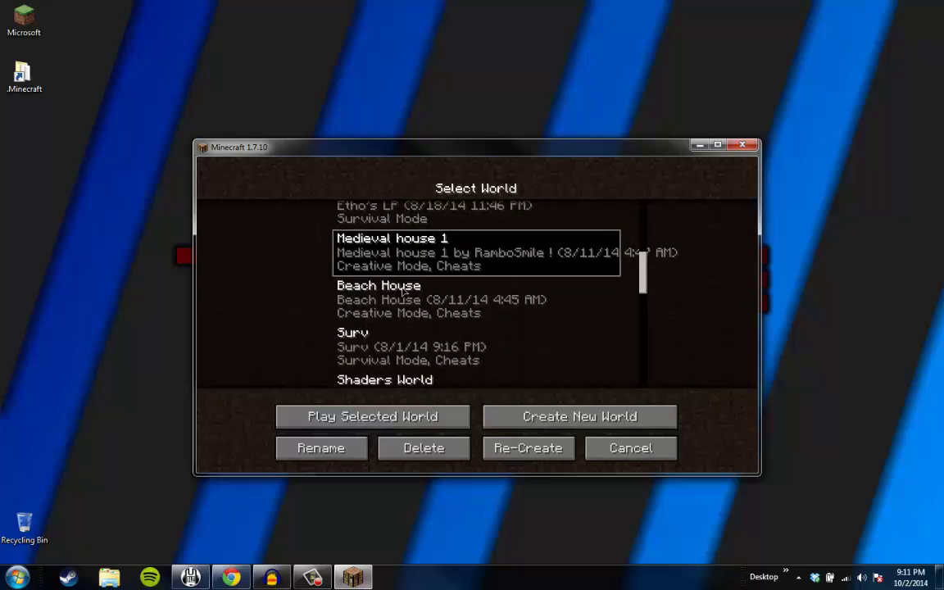
scroll(402, 290, down, 3)
click(393, 278)
scroll(360, 303, down, 3)
click(364, 332)
scroll(353, 303, down, 4)
click(376, 336)
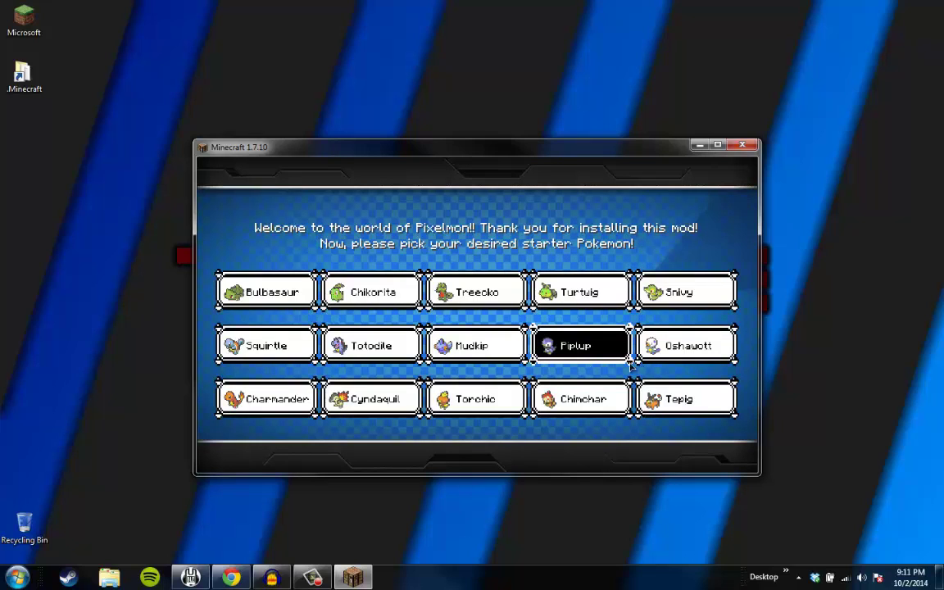
click(688, 399)
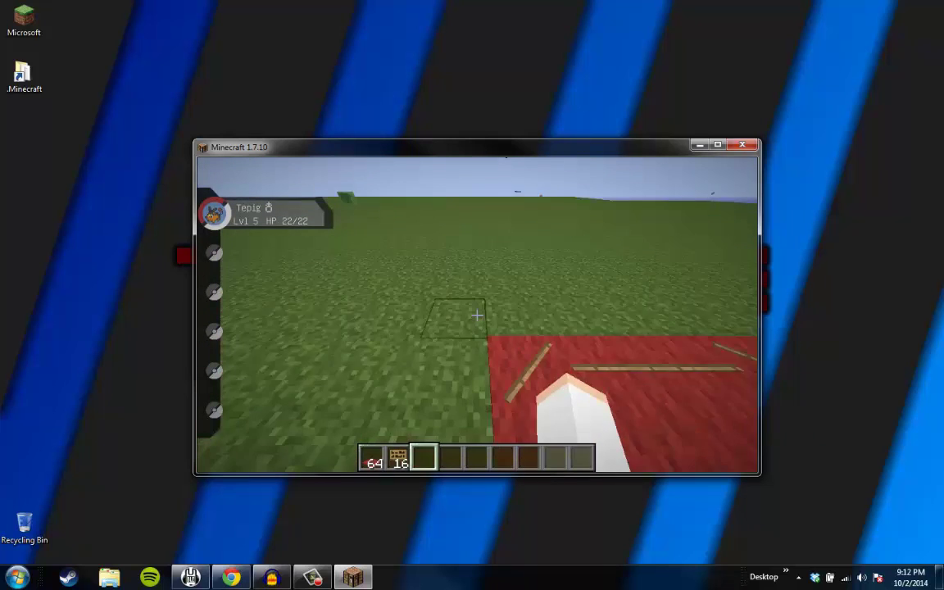
Look around the flat world for Pixelmon content and view the creative inventory
key(1)
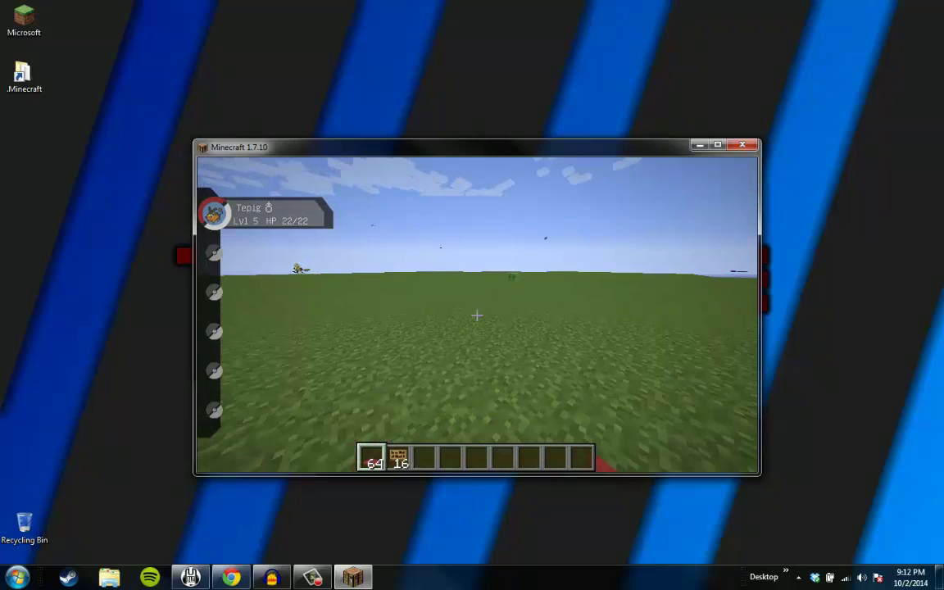
key(2)
key(3)
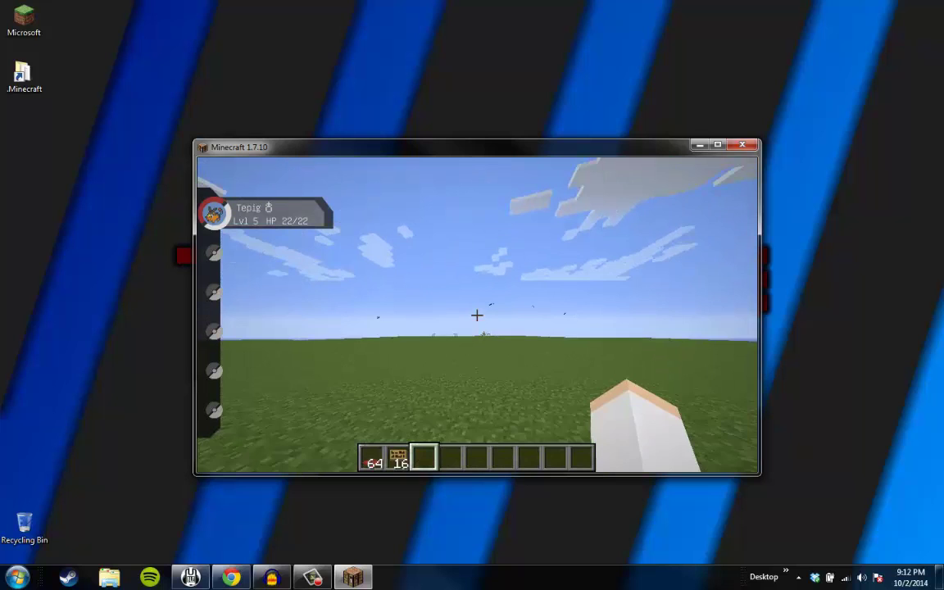
click(477, 314)
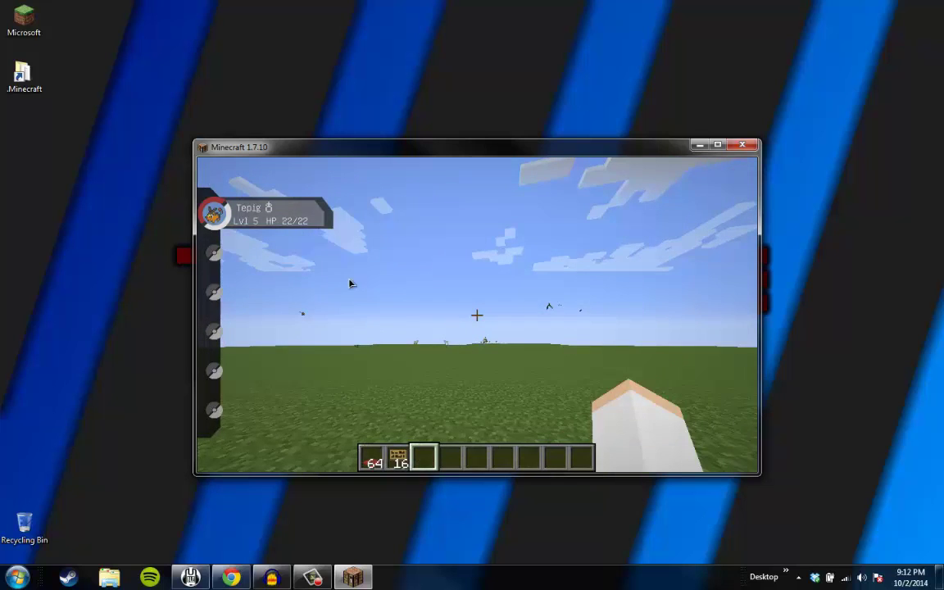
key(Escape)
key(Escape)
key(e)
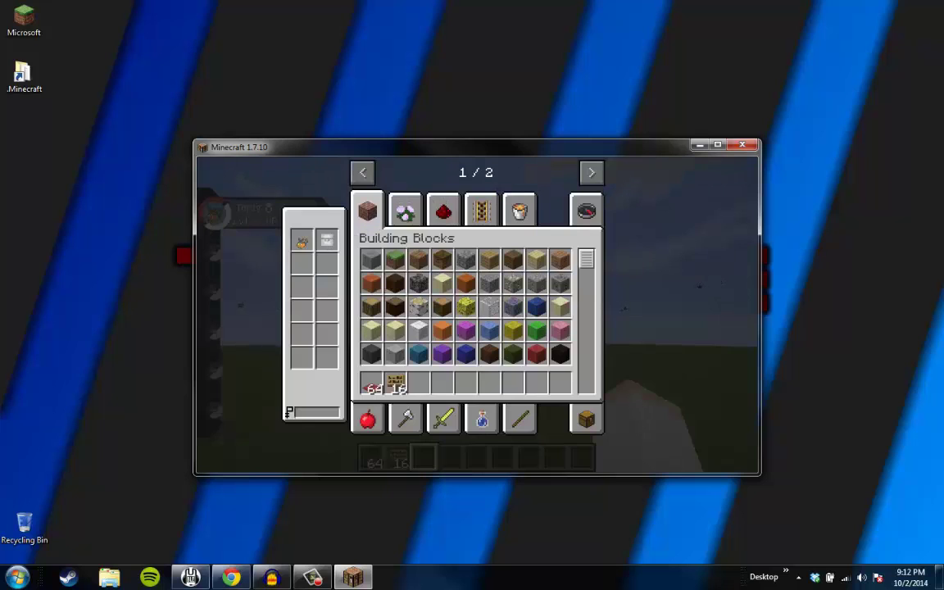
key(e)
Save and leave the world, and quit the game from the title screen
key(Escape)
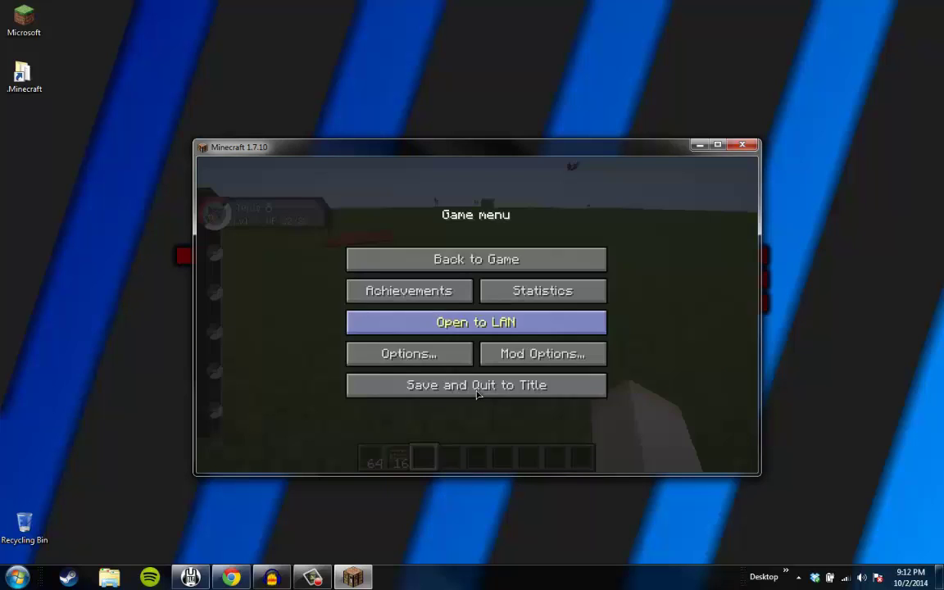
click(476, 394)
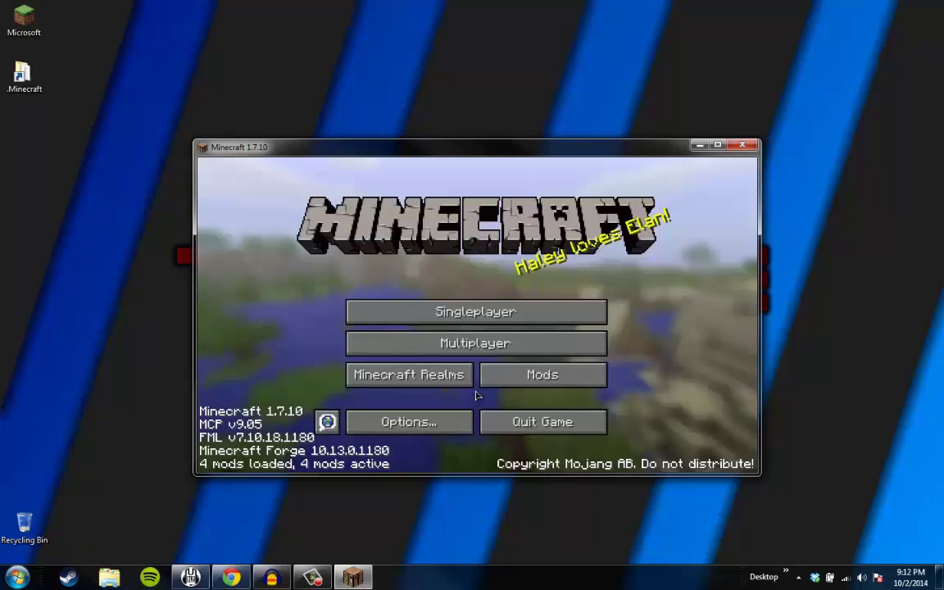
click(527, 418)
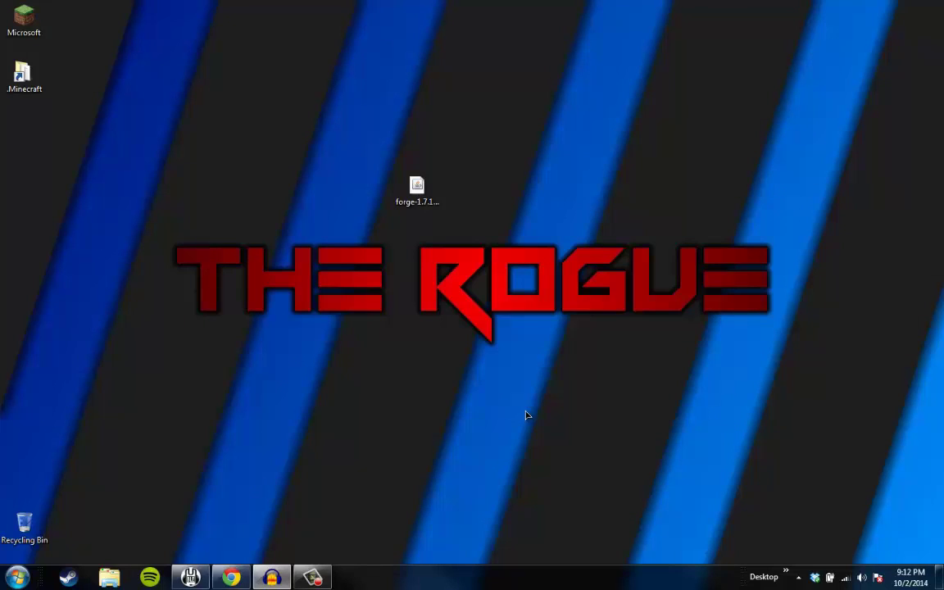